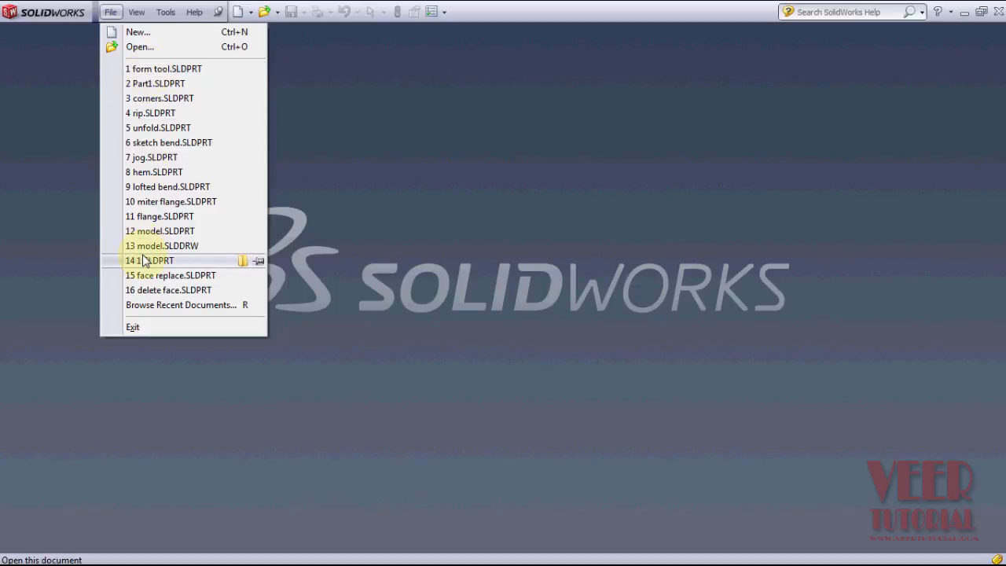
pyautogui.moveTo(135, 13)
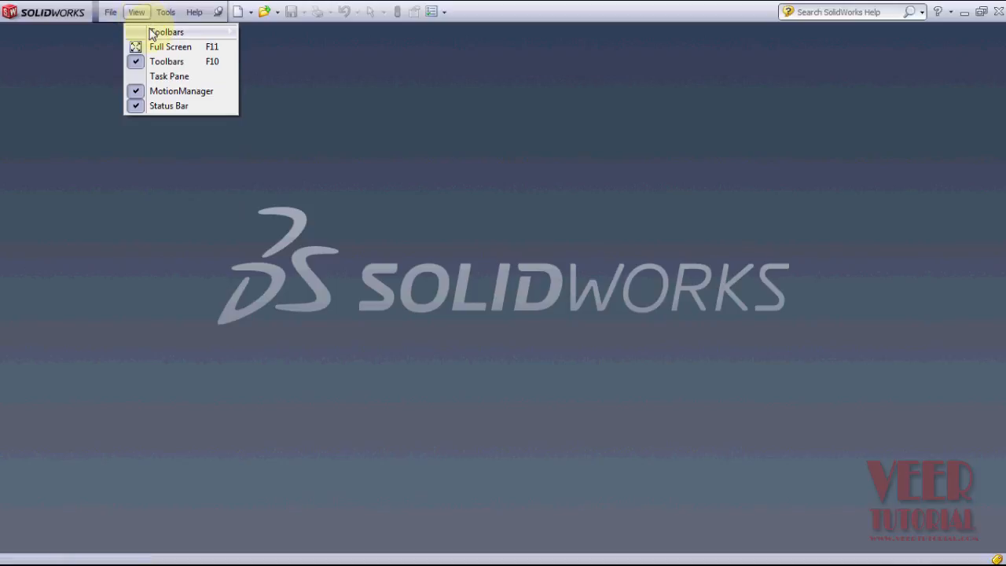
pyautogui.moveTo(151, 33)
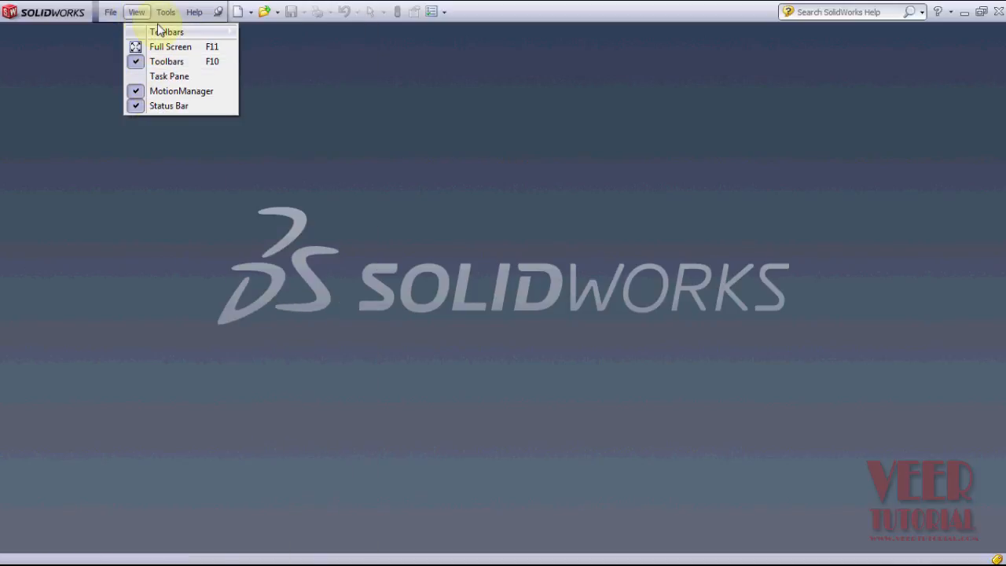
pyautogui.moveTo(166, 14)
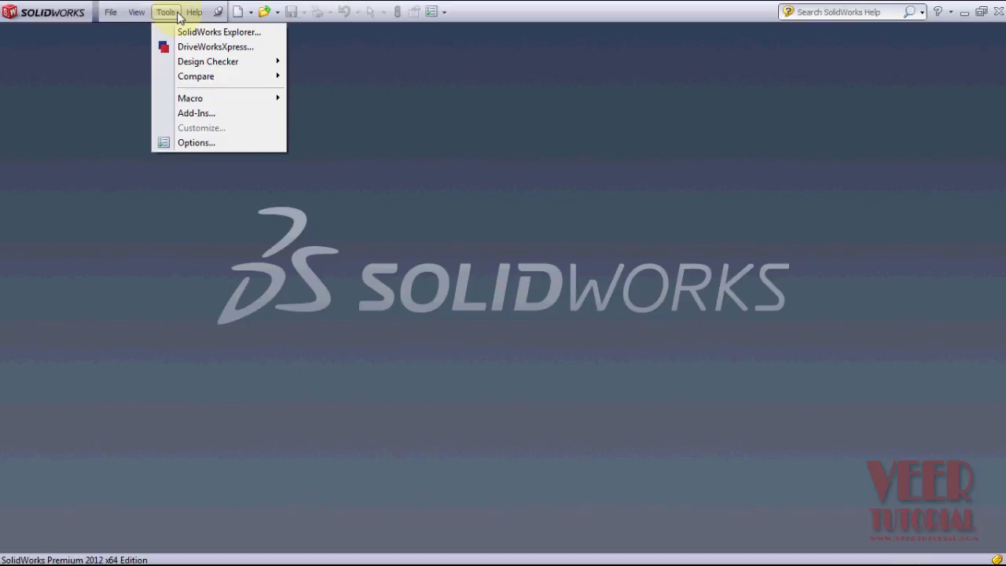
pyautogui.moveTo(201, 15)
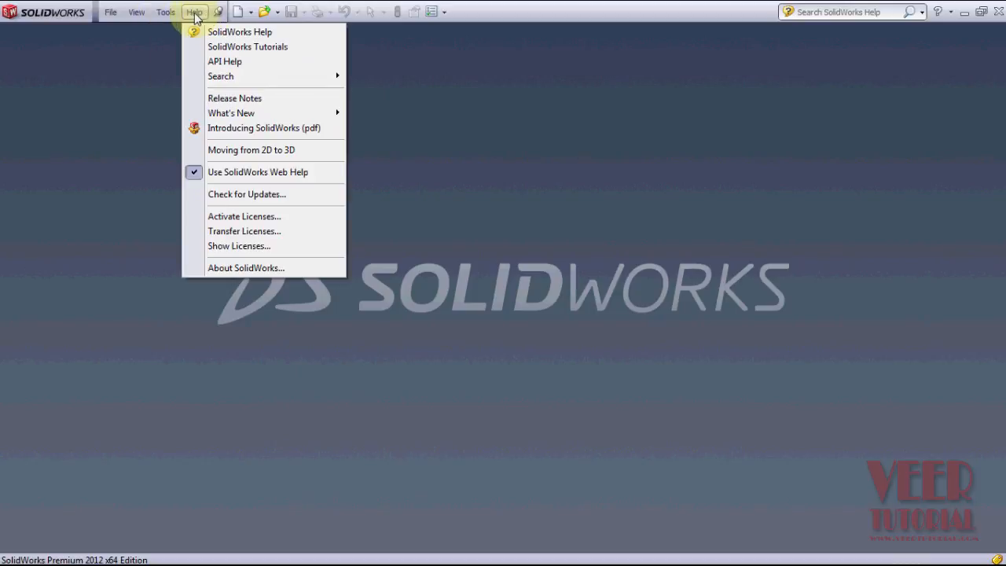
pyautogui.click(132, 100)
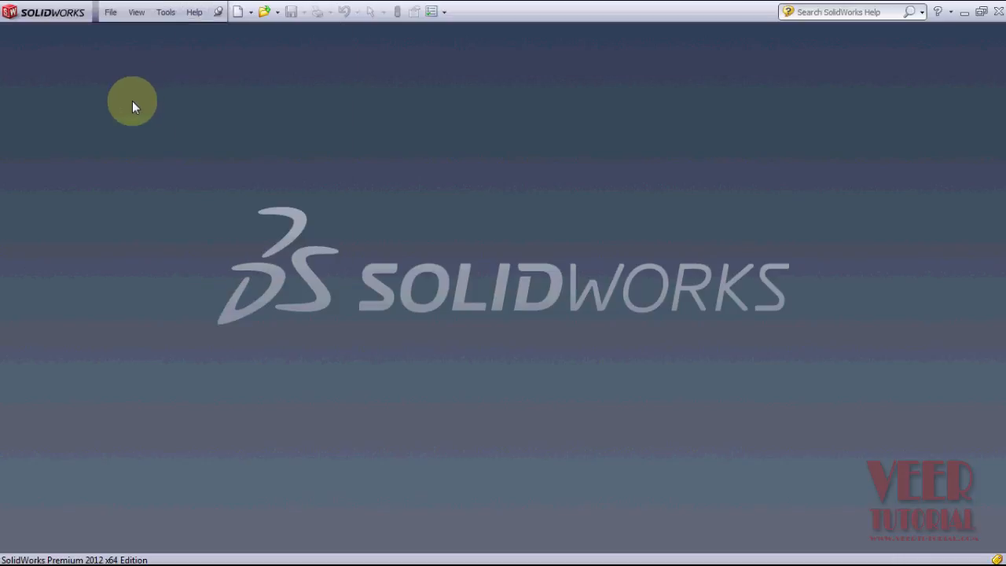
# - Create a new part document
pyautogui.click(237, 13)
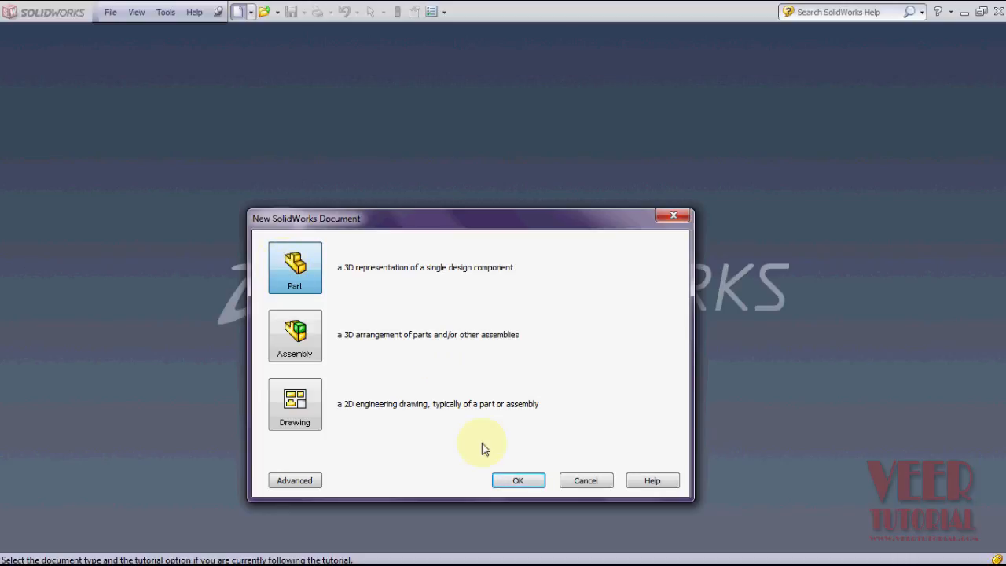
pyautogui.click(518, 480)
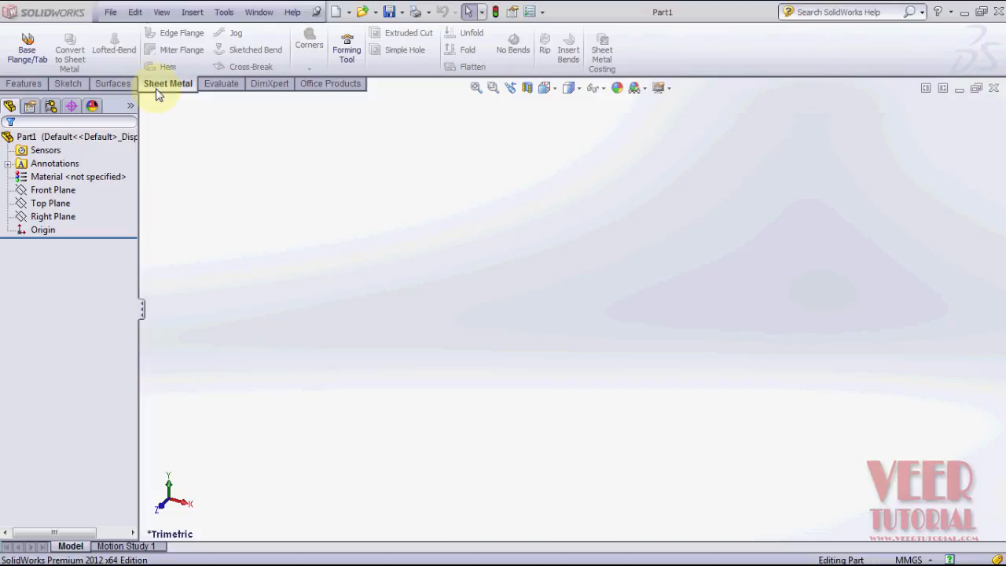
# - Examine the file, edit, view and insert commands available for the part, including the Boss/Base and Cut feature options
pyautogui.click(107, 15)
pyautogui.click(175, 14)
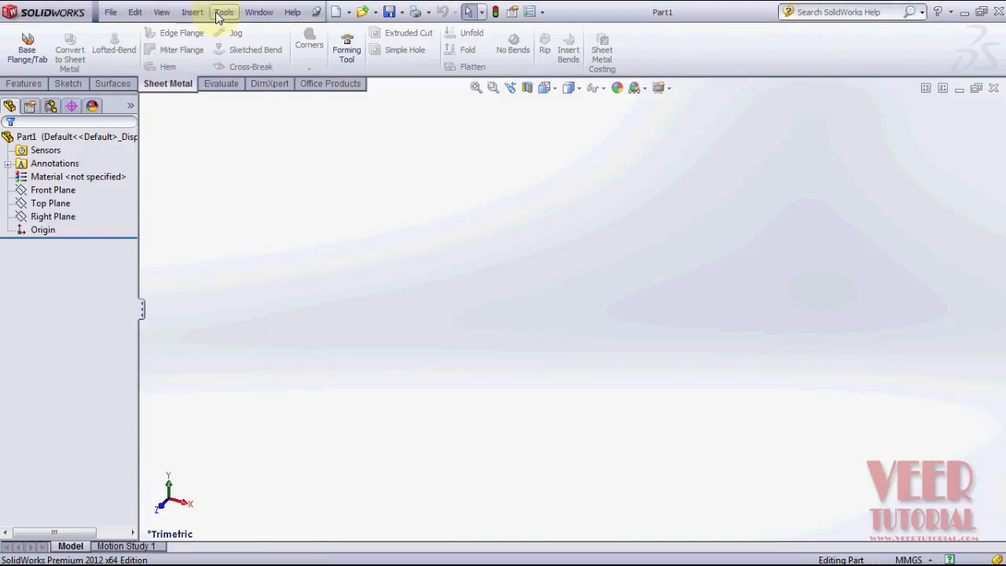
pyautogui.click(135, 12)
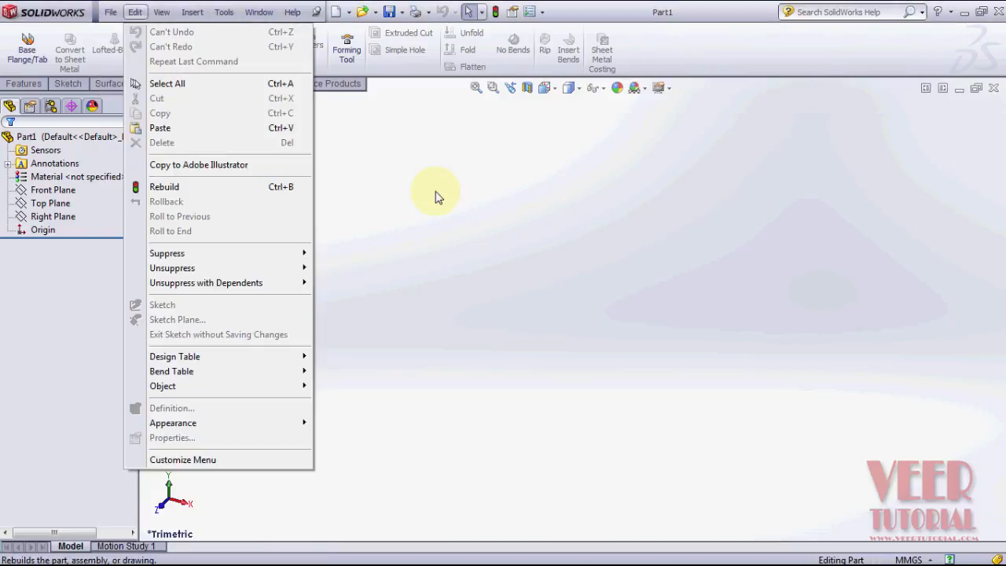
pyautogui.click(437, 197)
pyautogui.click(116, 15)
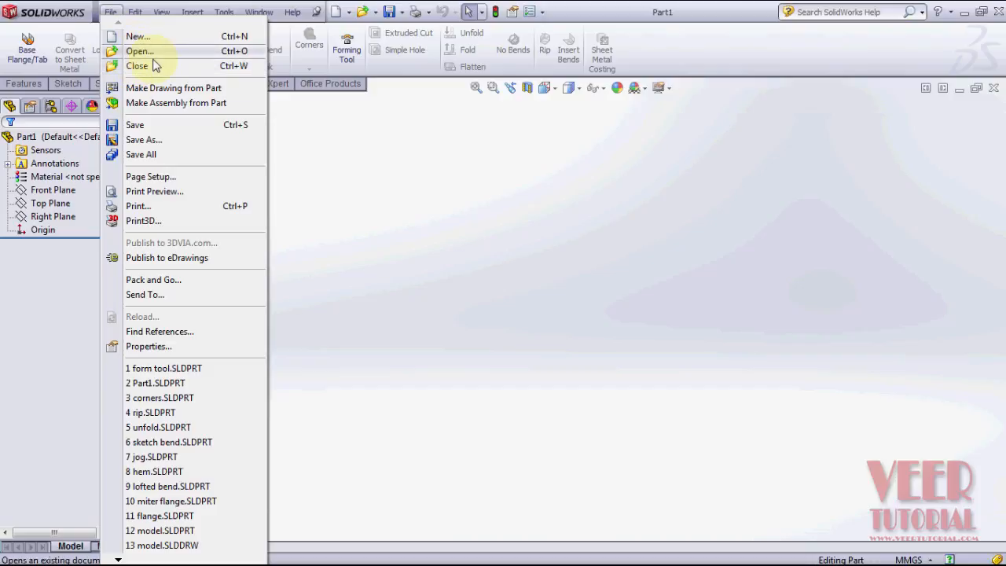
pyautogui.moveTo(133, 14)
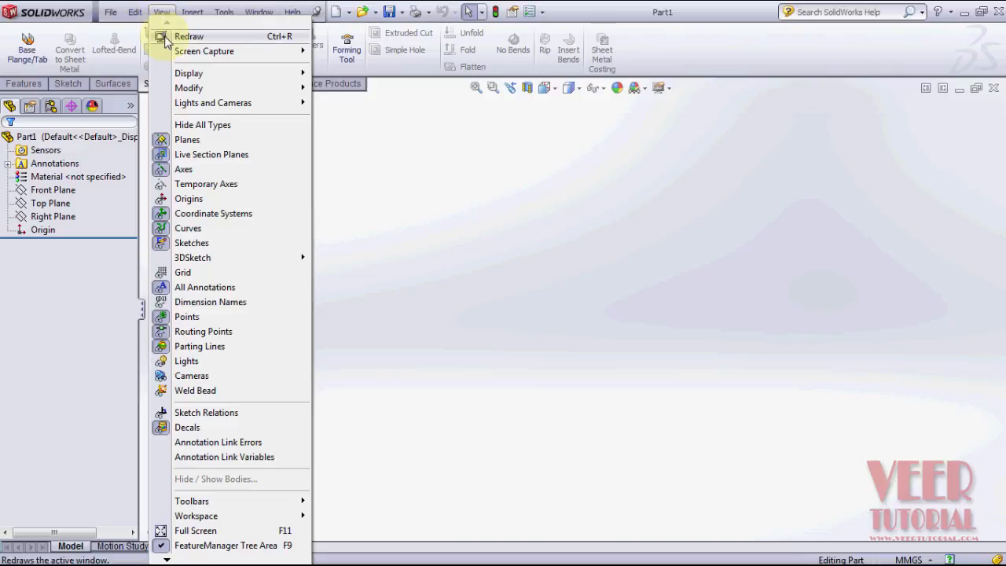
pyautogui.moveTo(169, 90)
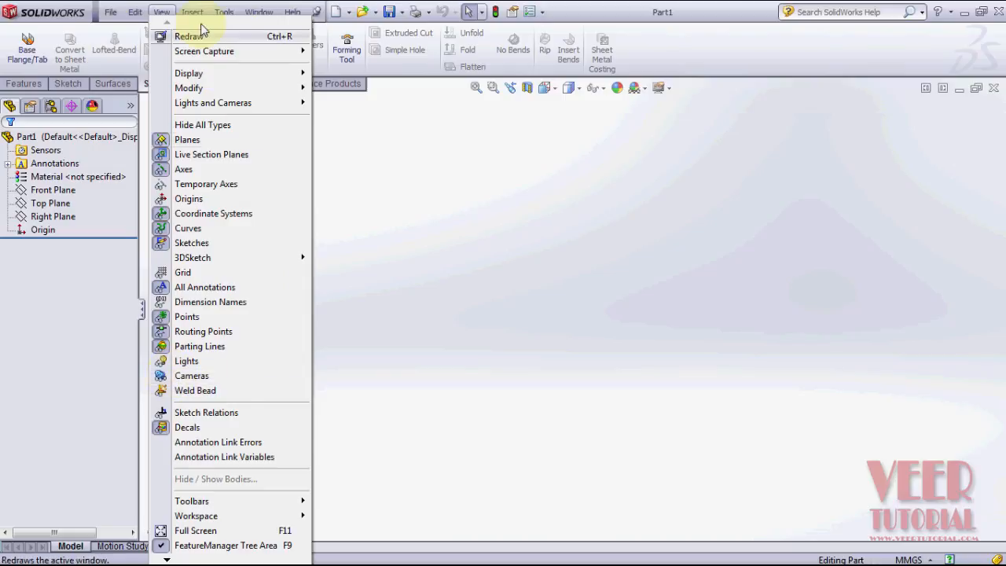
pyautogui.moveTo(201, 15)
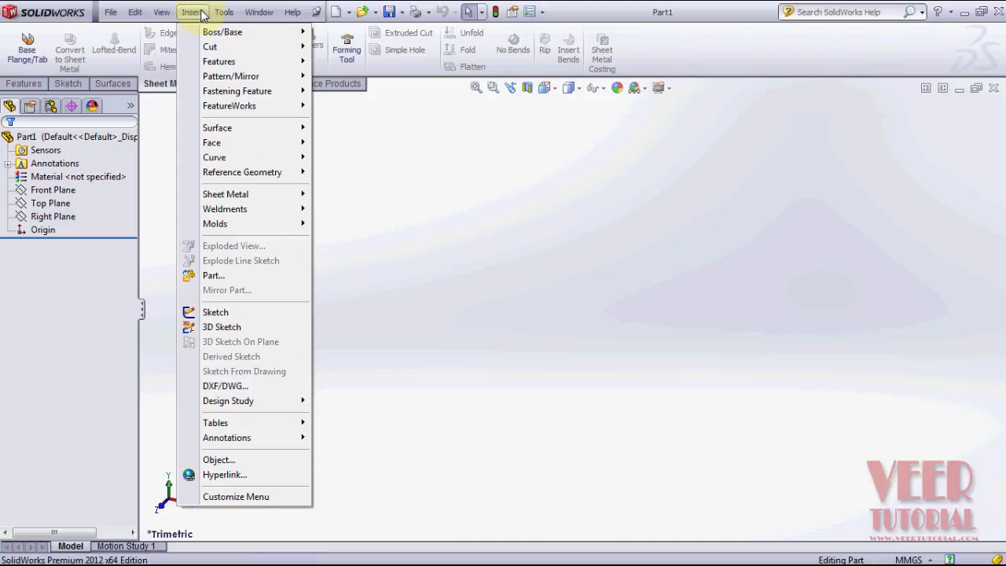
pyautogui.moveTo(216, 33)
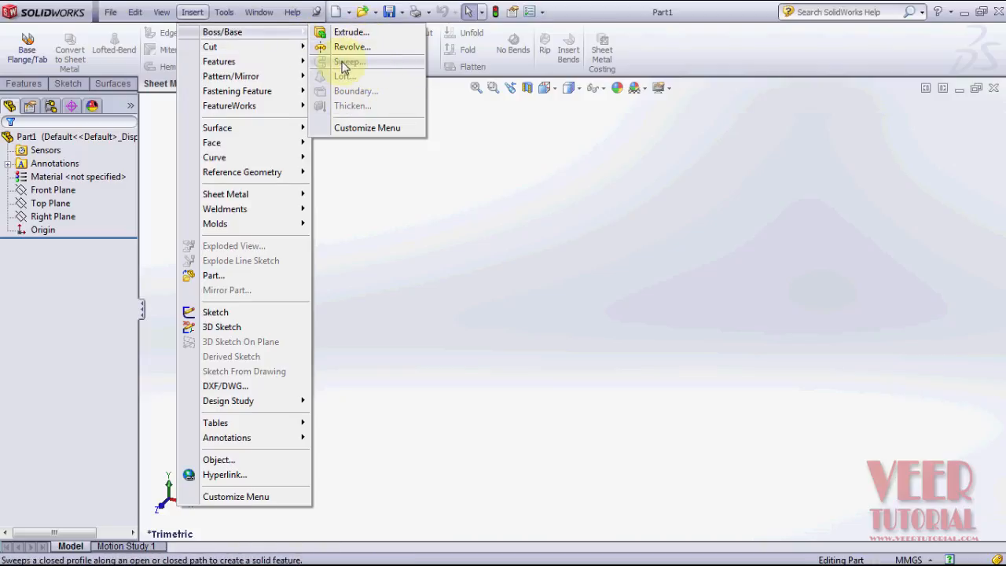
pyautogui.moveTo(231, 48)
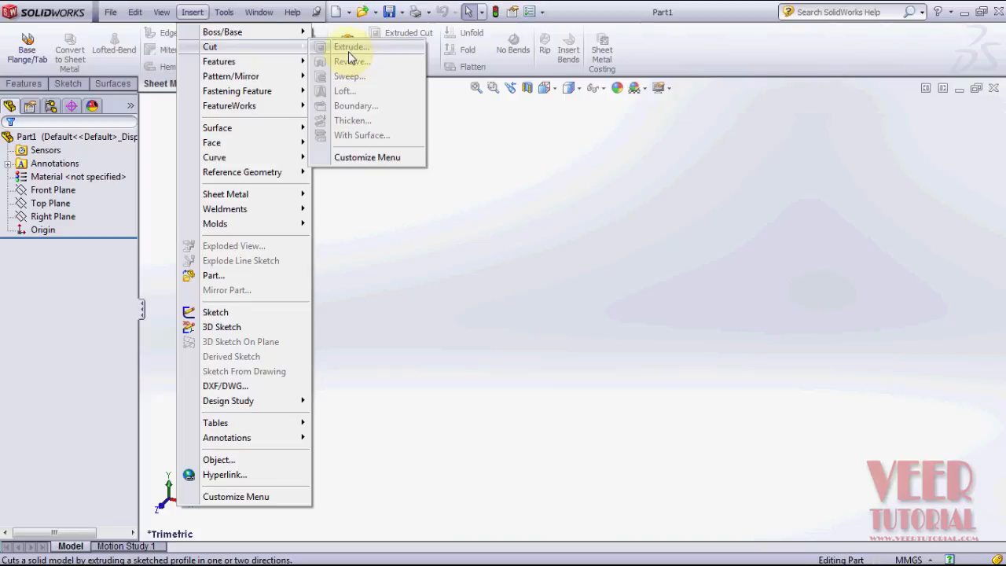
pyautogui.moveTo(266, 69)
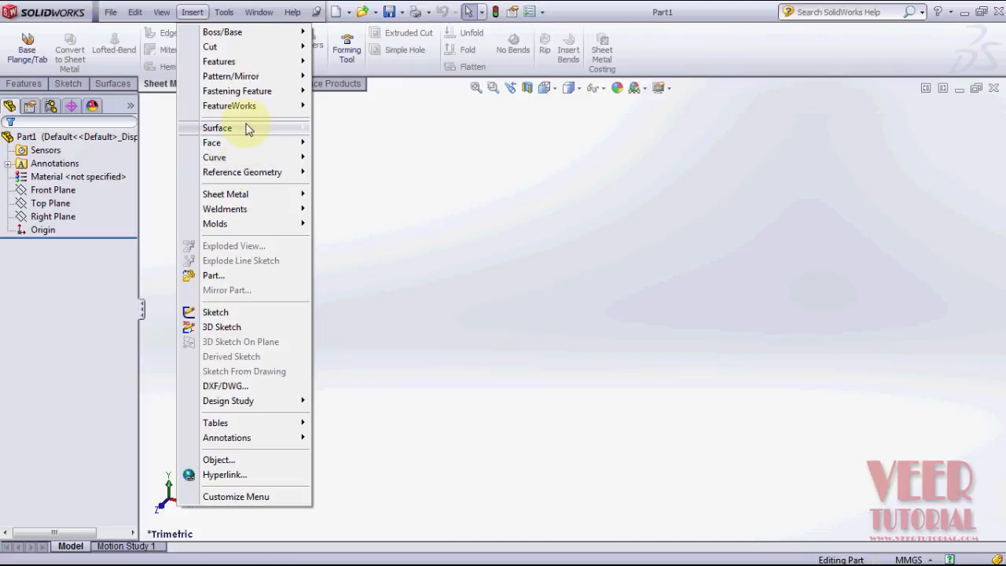
pyautogui.moveTo(247, 128)
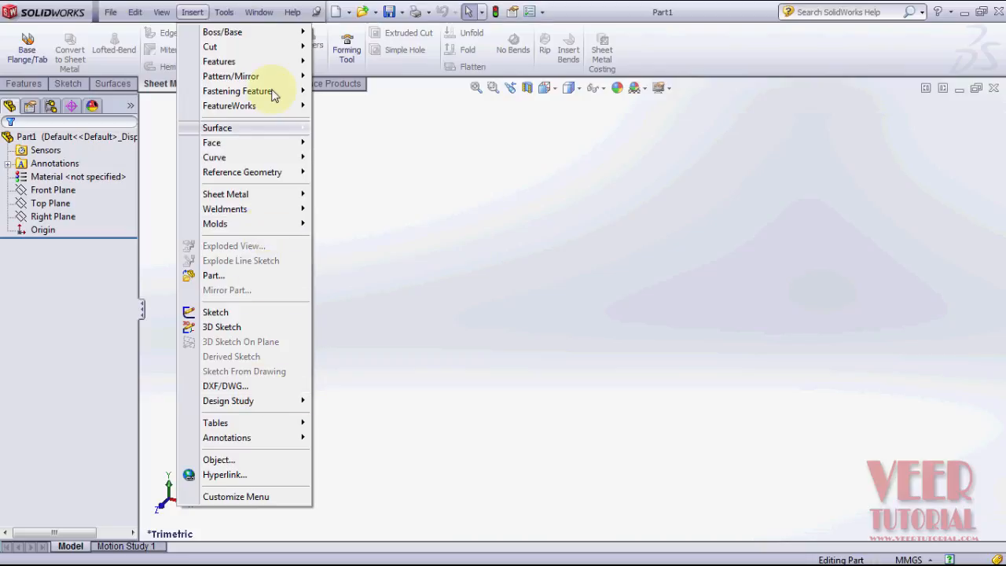
# - Examine the tools, window and help commands, including the sketch tools, sketch settings and dimension options
pyautogui.click(224, 13)
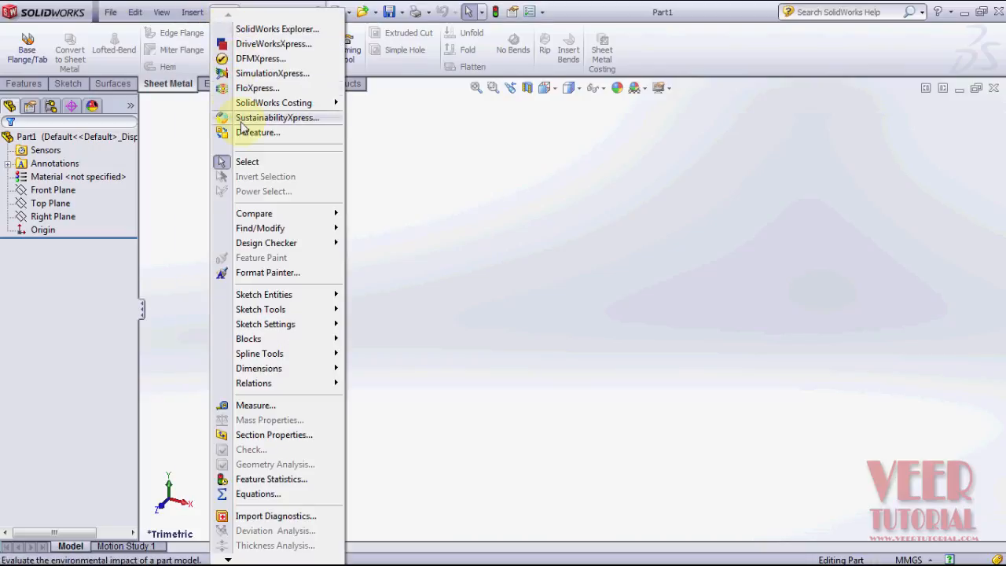
pyautogui.moveTo(269, 296)
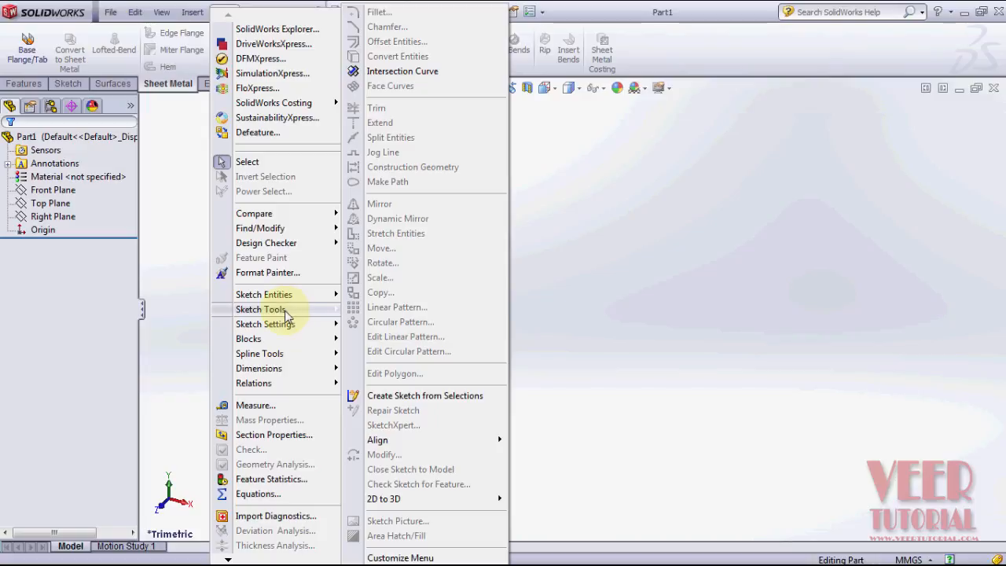
pyautogui.moveTo(280, 330)
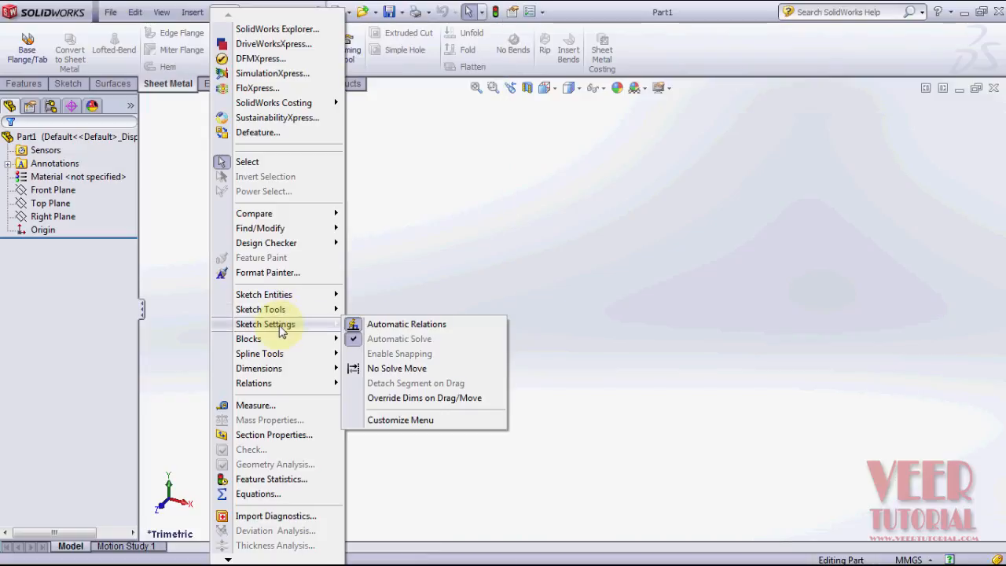
pyautogui.moveTo(267, 367)
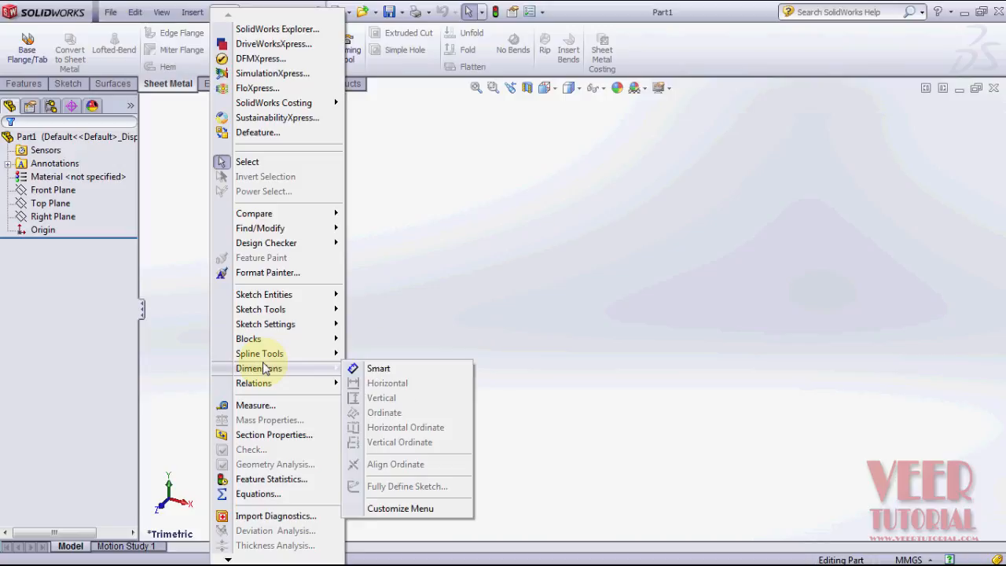
pyautogui.click(465, 348)
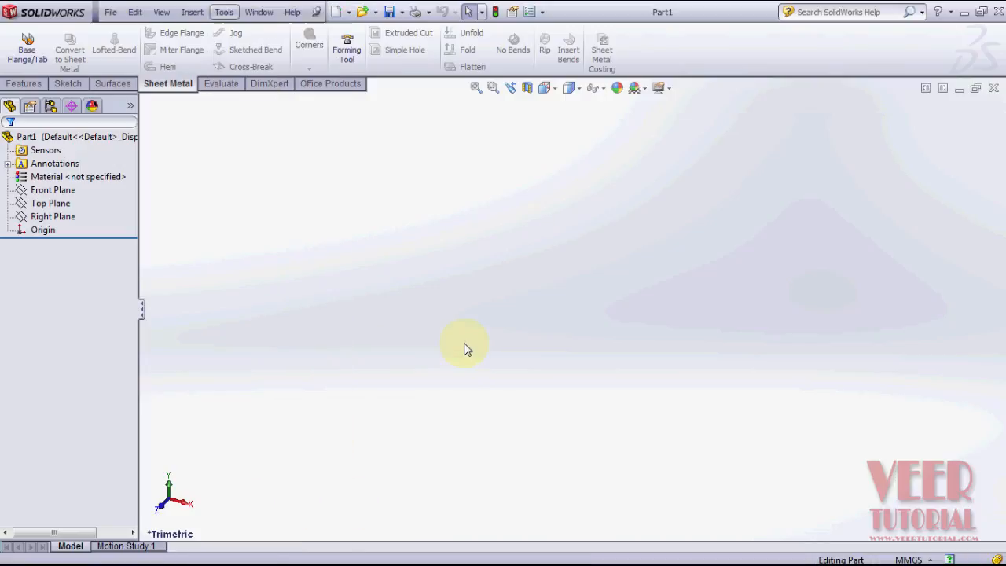
pyautogui.click(262, 13)
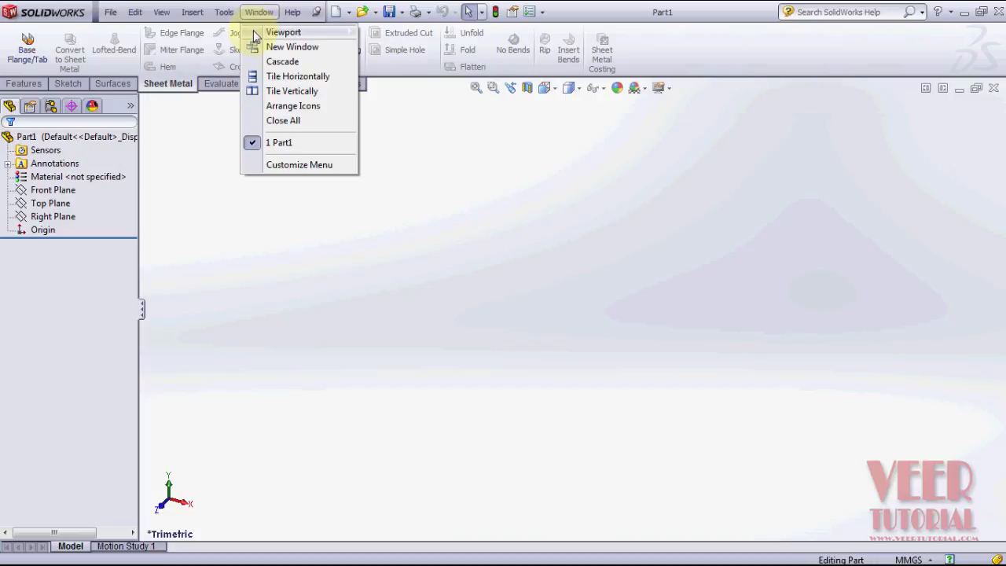
pyautogui.click(241, 205)
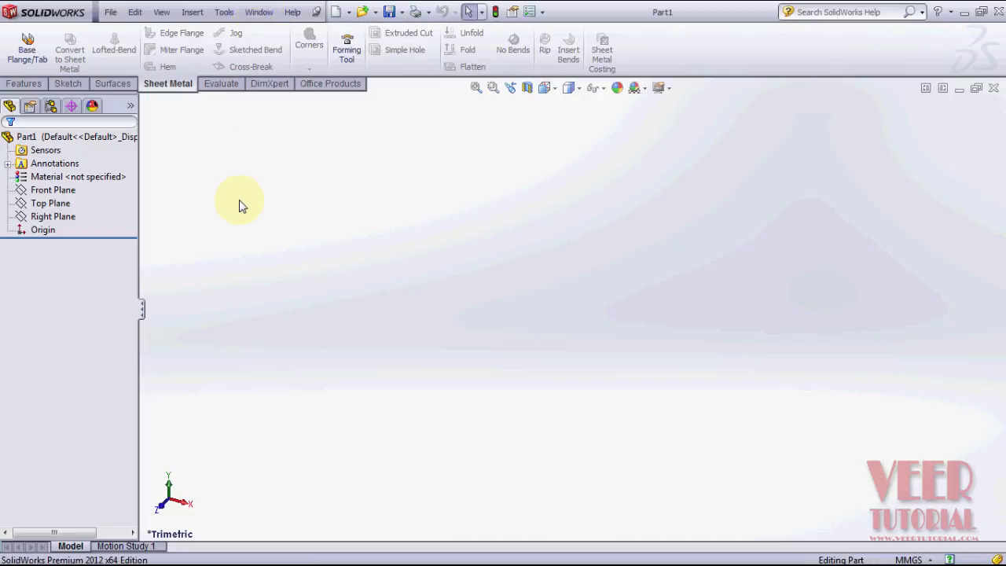
pyautogui.click(254, 11)
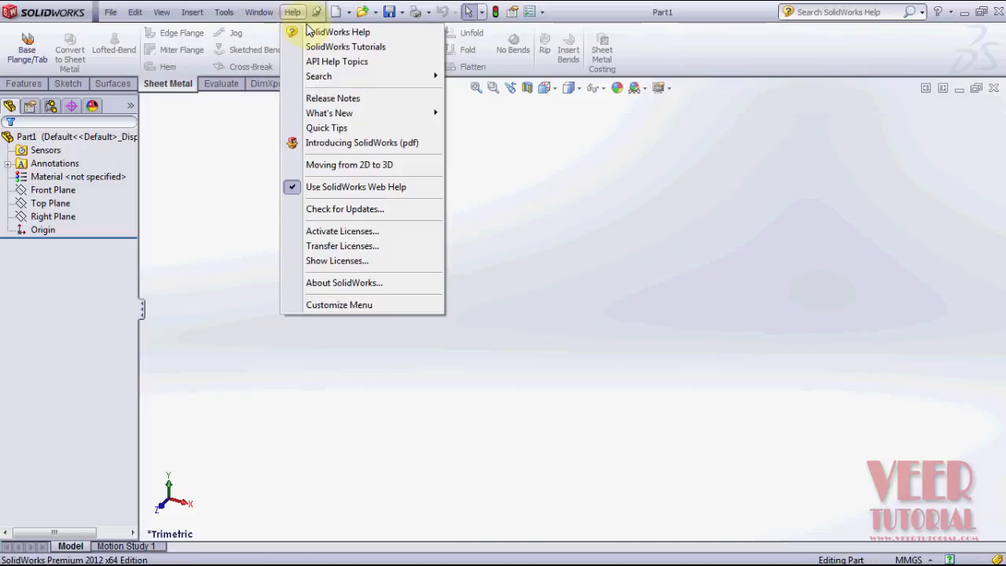
pyautogui.click(231, 248)
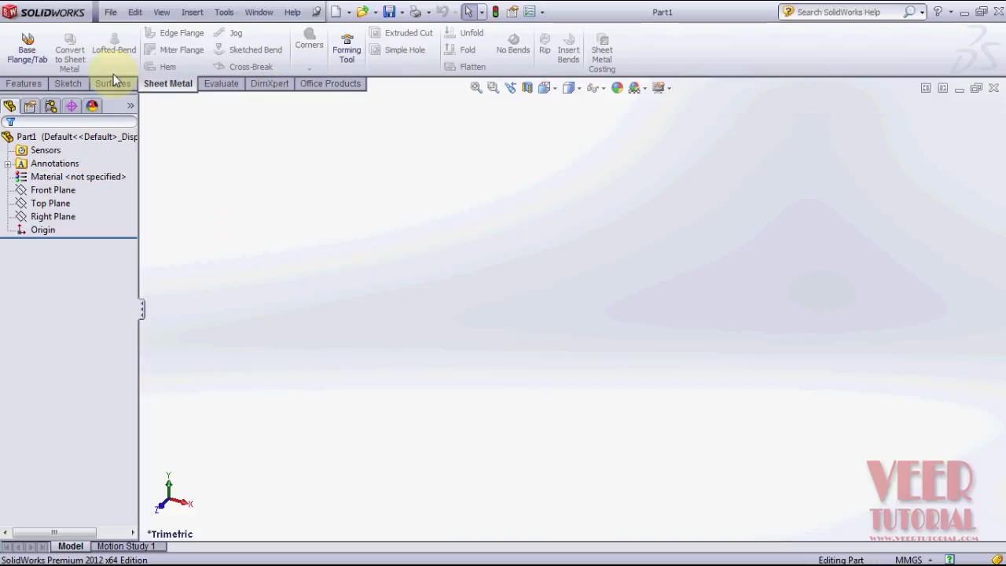
# - Look through the Features, Sketch, Surfaces and Sheet Metal command sets and the list of command sets that can be shown
pyautogui.click(23, 83)
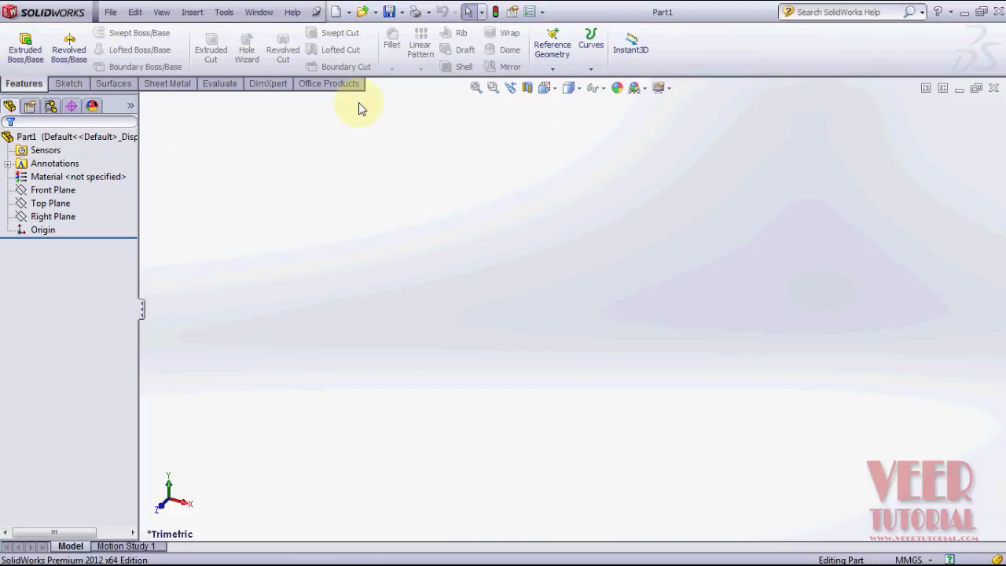
pyautogui.click(67, 83)
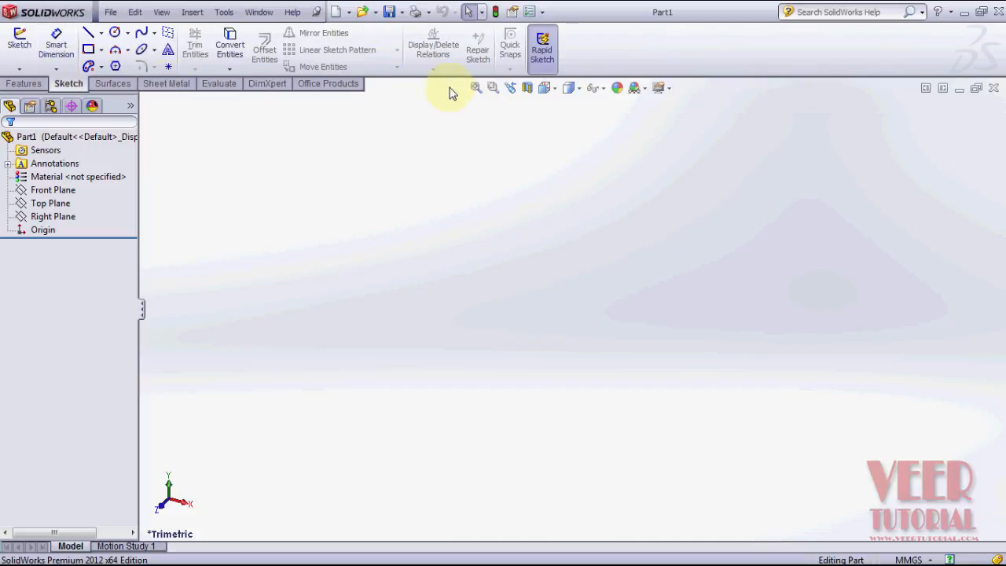
pyautogui.click(535, 38)
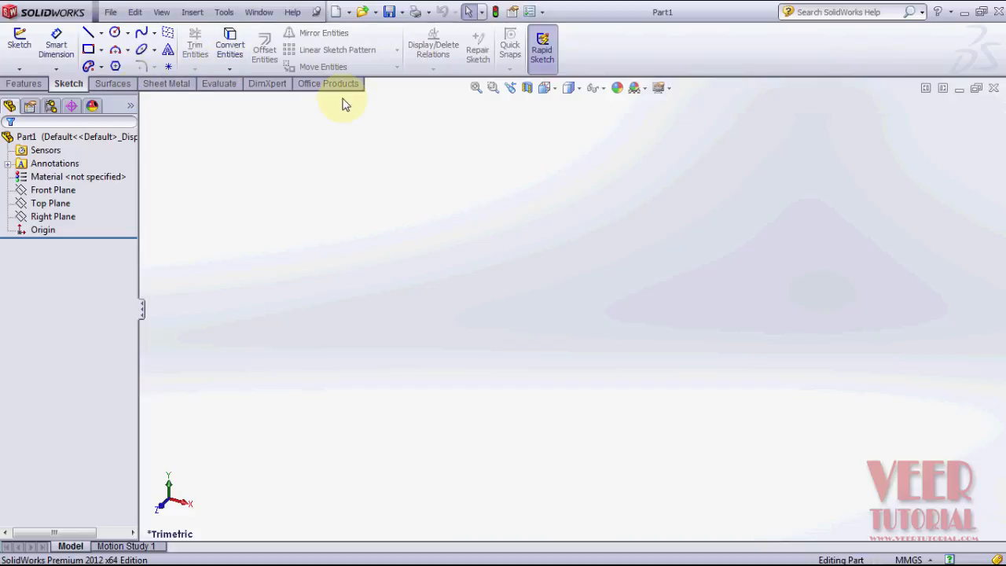
pyautogui.click(120, 85)
pyautogui.click(172, 86)
pyautogui.click(70, 84)
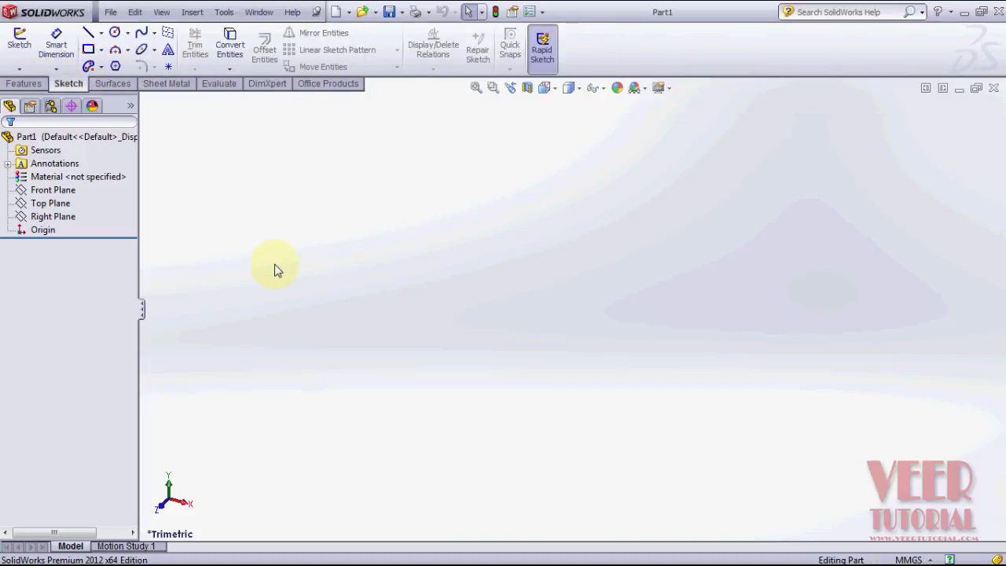
pyautogui.rightClick(180, 91)
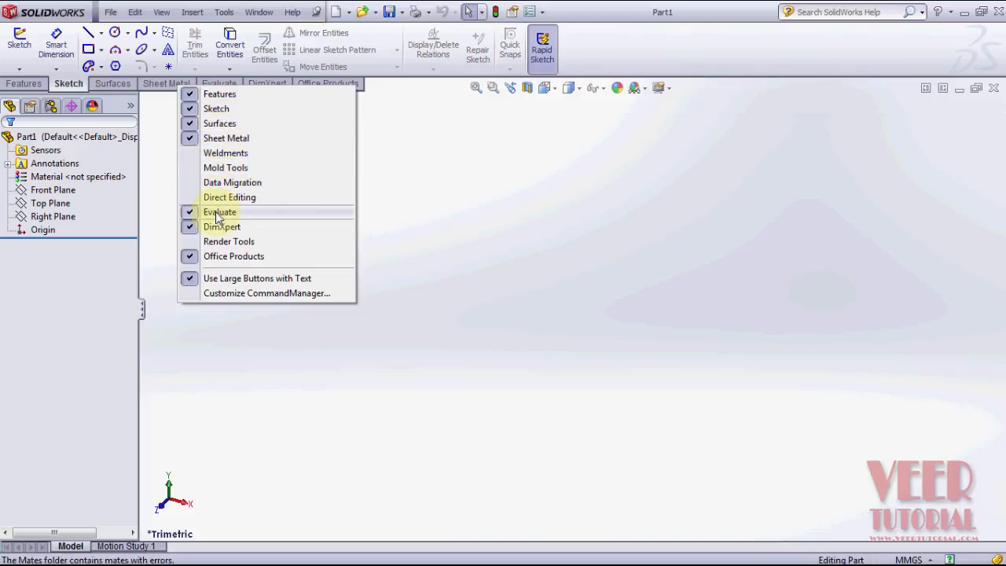
pyautogui.click(422, 102)
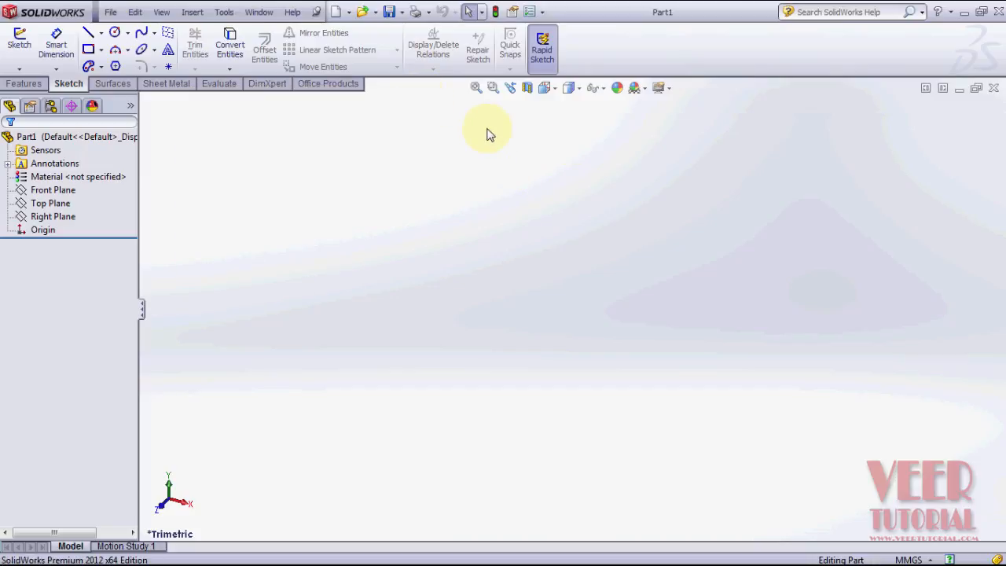
# - Check which sources the help search can cover, such as Knowledge Base, Community Forum, Commands, and Files and Models
pyautogui.click(832, 11)
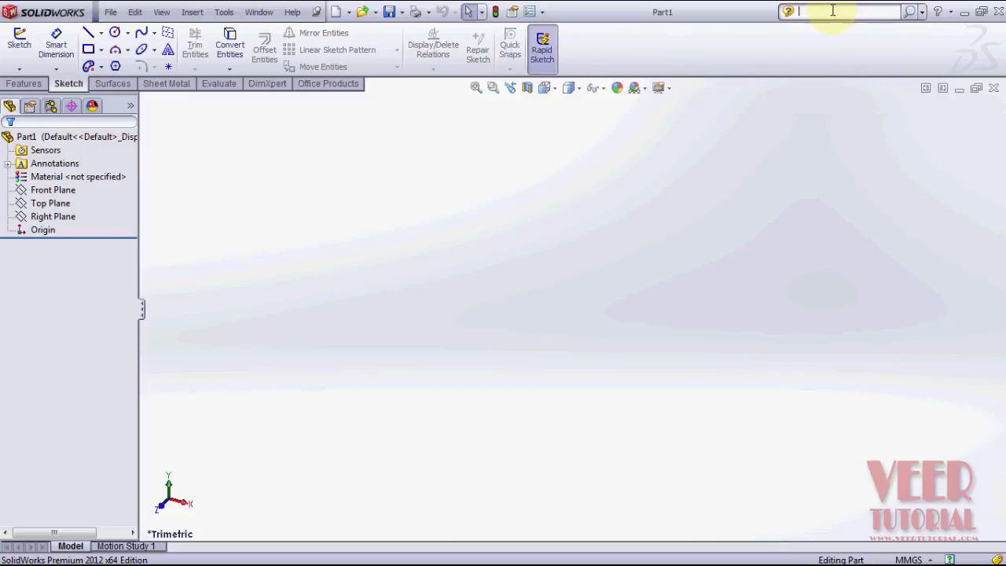
pyautogui.click(923, 13)
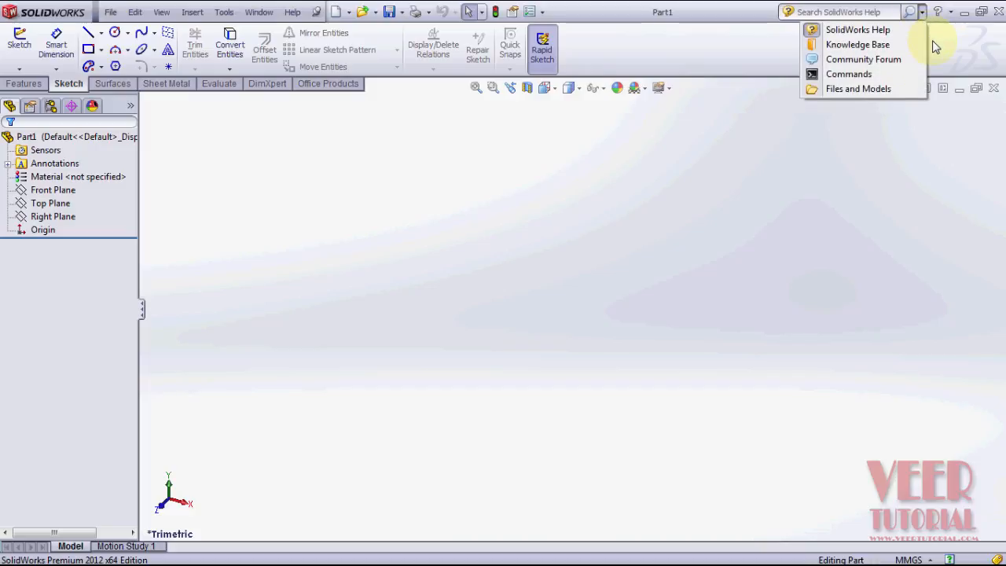
pyautogui.click(934, 43)
pyautogui.click(921, 11)
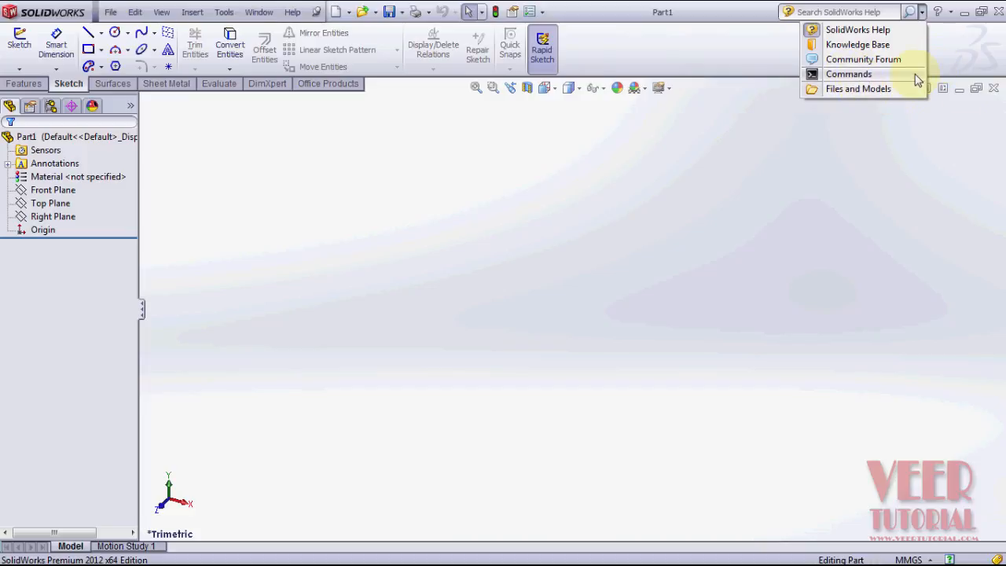
# - Examine the part's feature tree entries by selecting the material, the Front Plane and the Origin
pyautogui.click(939, 57)
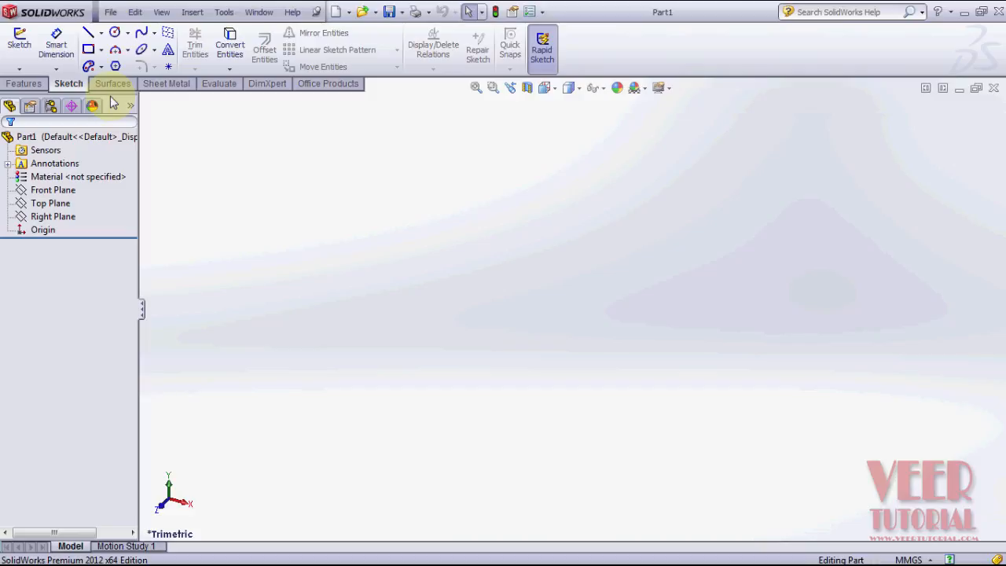
pyautogui.click(58, 176)
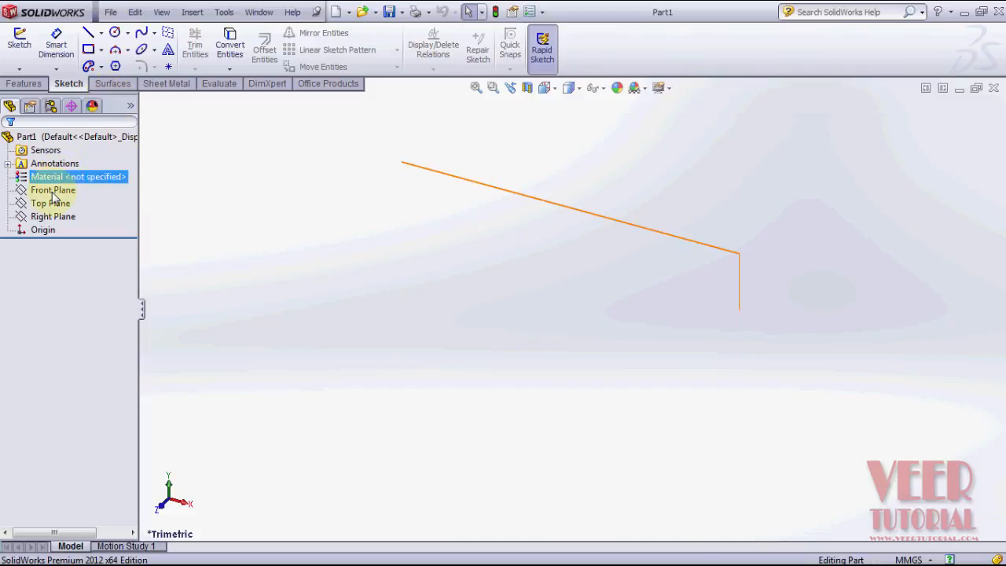
pyautogui.click(52, 190)
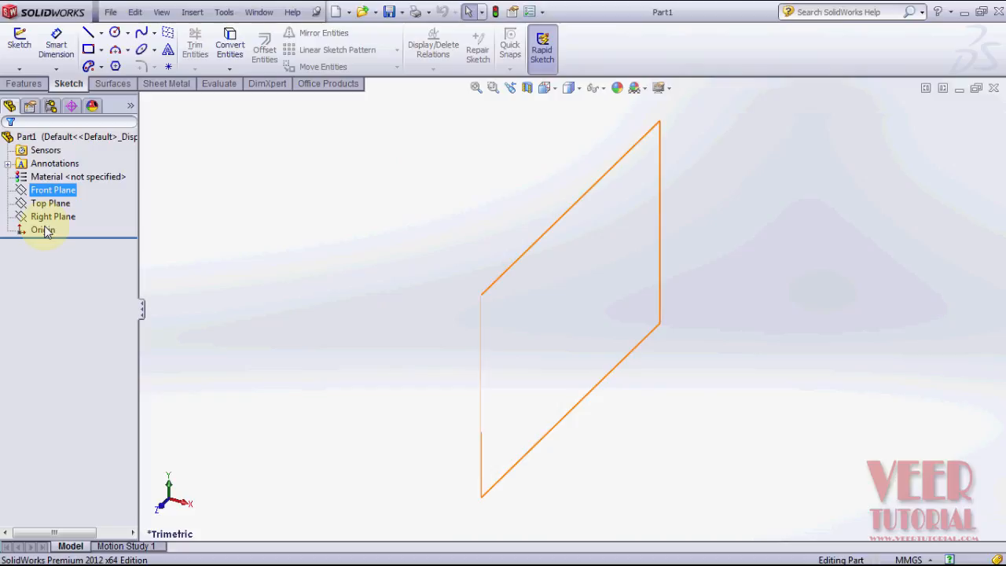
pyautogui.click(43, 230)
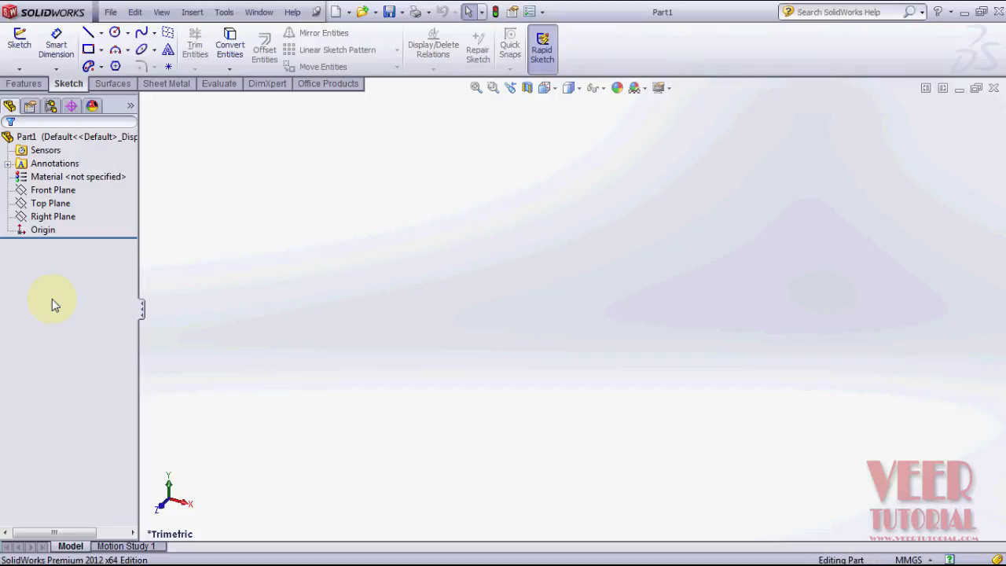
# - Look through the part's property, configuration, DimXpert and appearance managers, and return to the feature tree
pyautogui.click(29, 109)
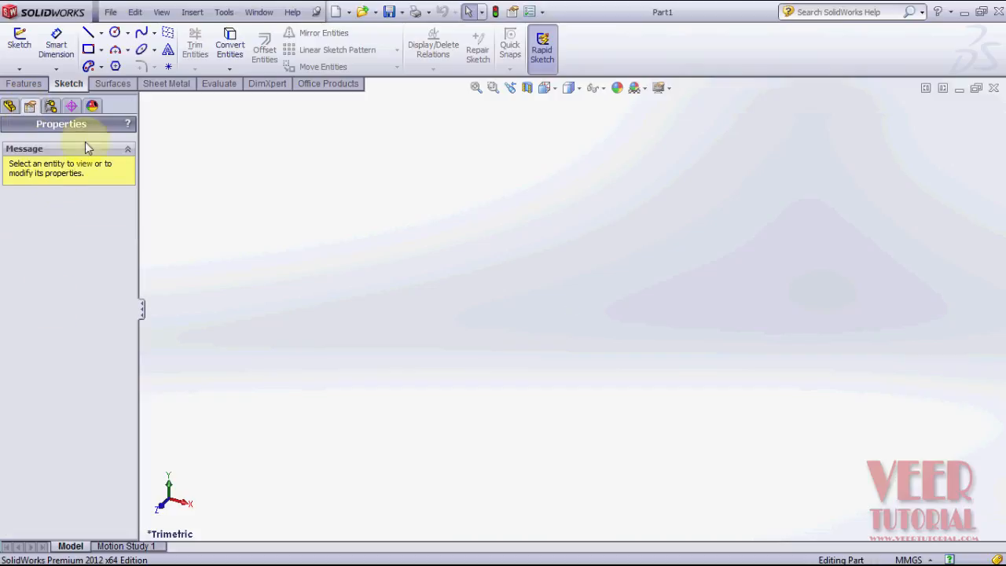
pyautogui.click(51, 107)
pyautogui.click(71, 106)
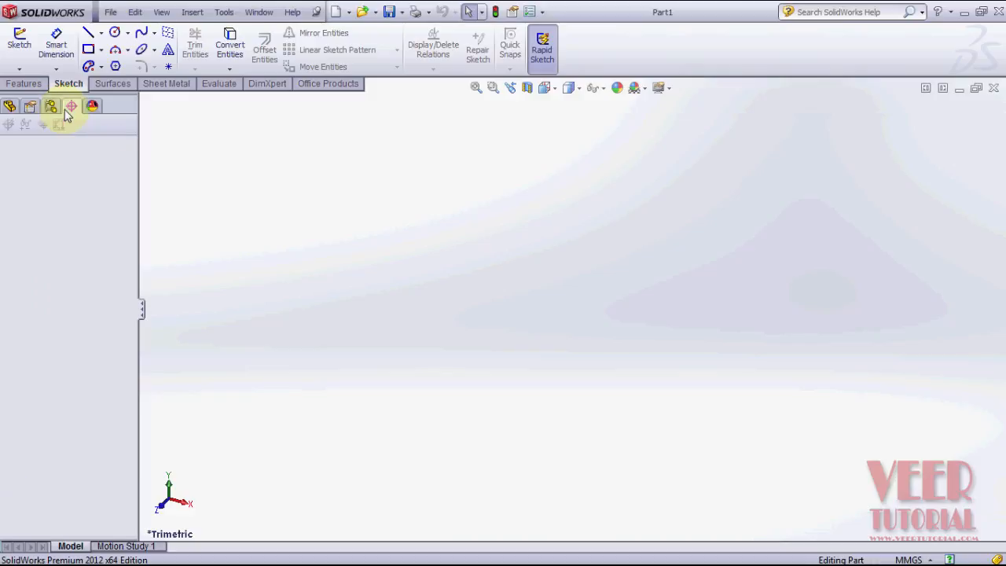
pyautogui.click(91, 107)
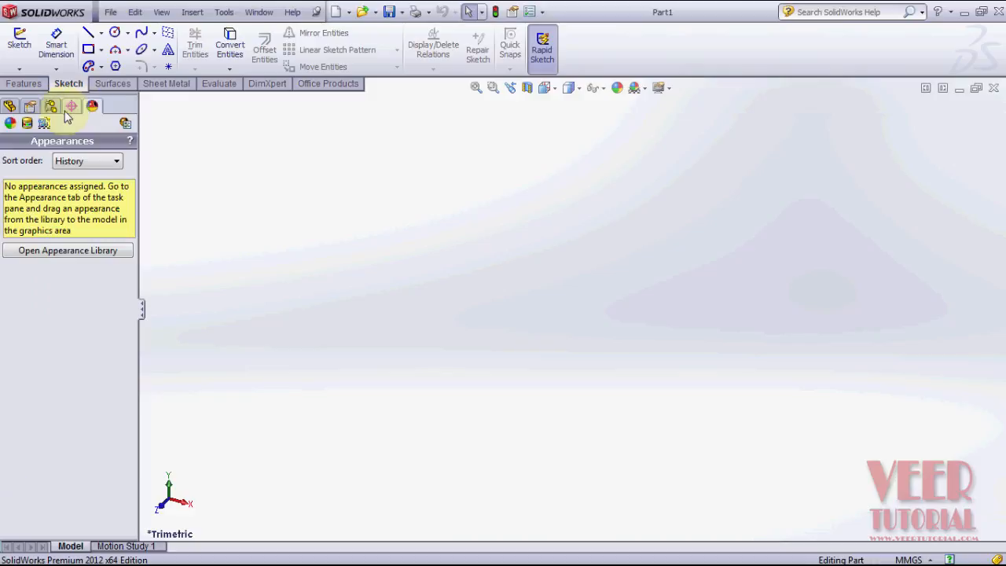
pyautogui.click(8, 106)
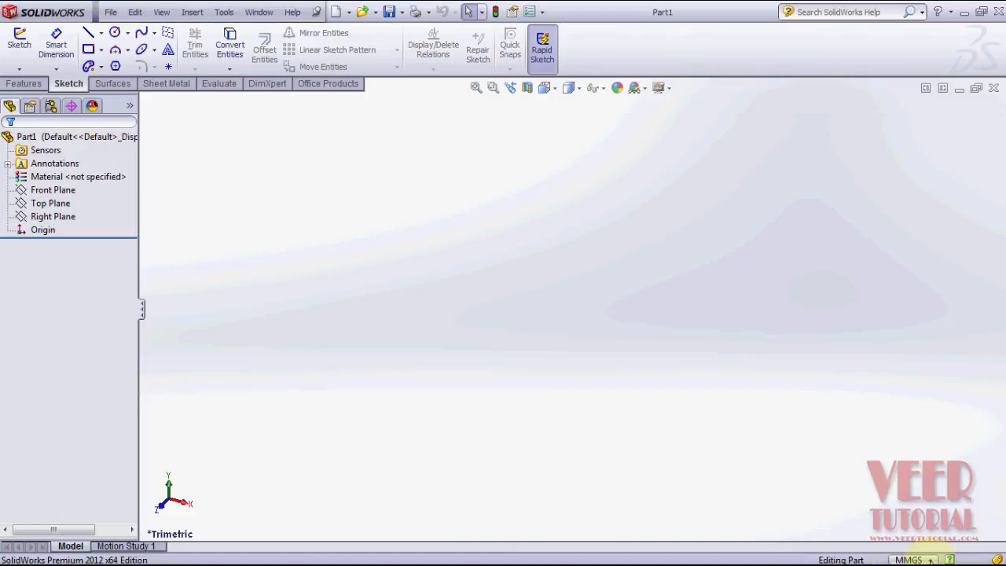
# - Check the unit systems offered for the document and the full list of toolbars that can be shown
pyautogui.click(909, 560)
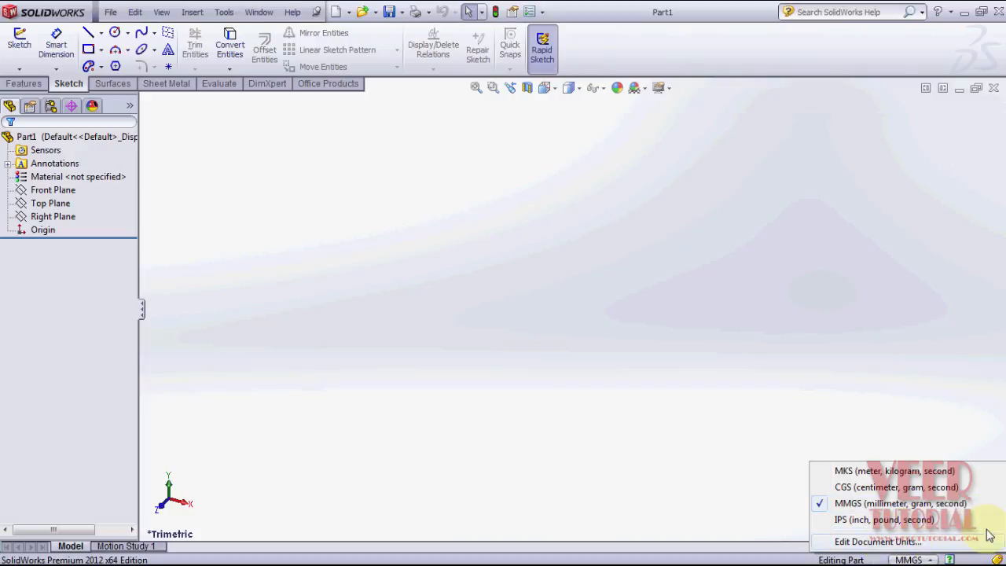
pyautogui.click(872, 403)
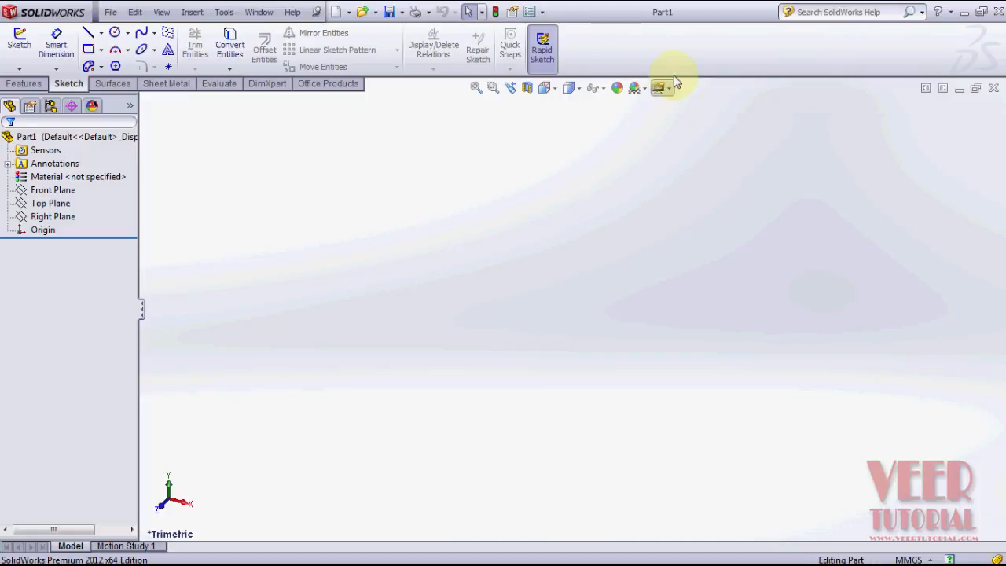
pyautogui.rightClick(665, 54)
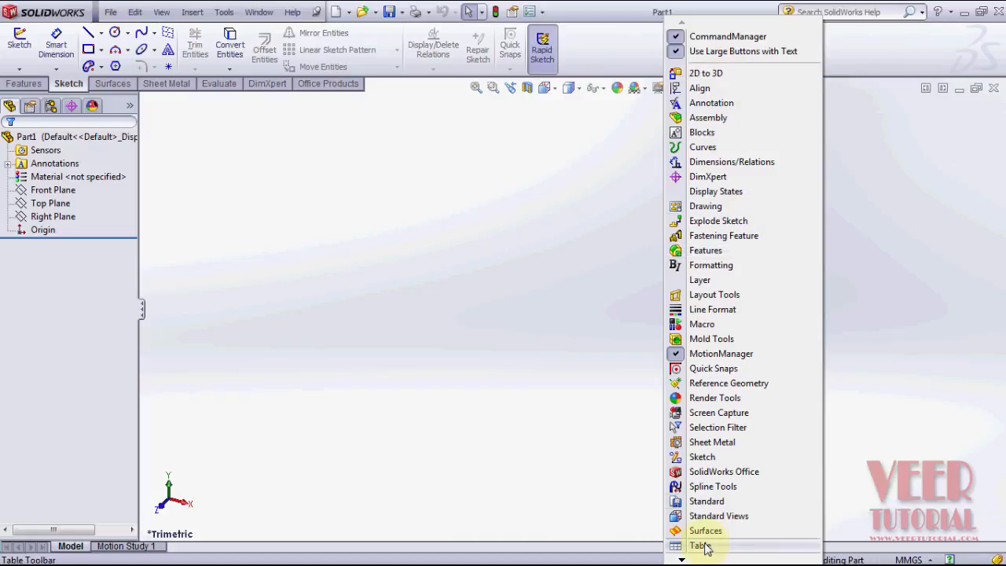
pyautogui.moveTo(689, 556)
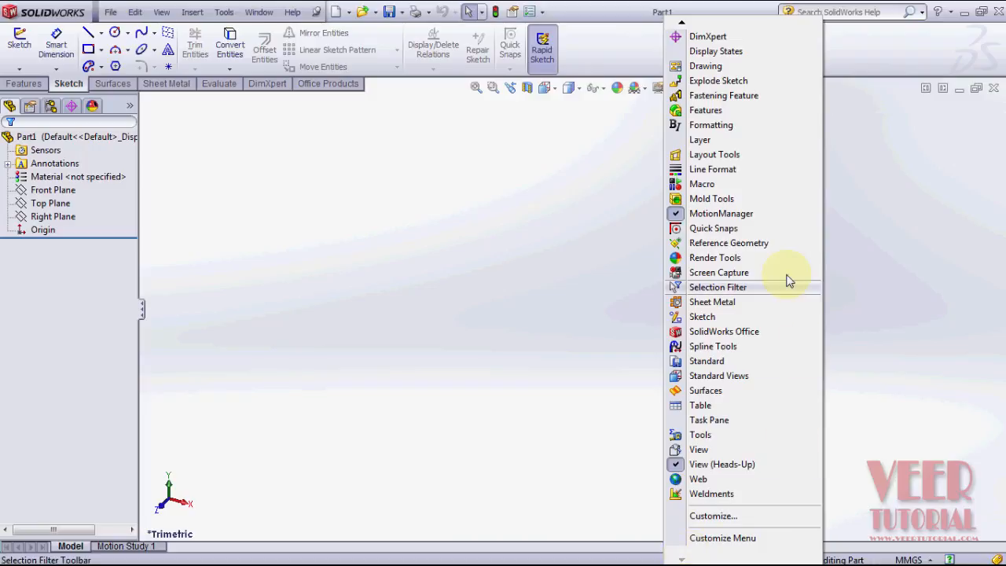
pyautogui.click(861, 56)
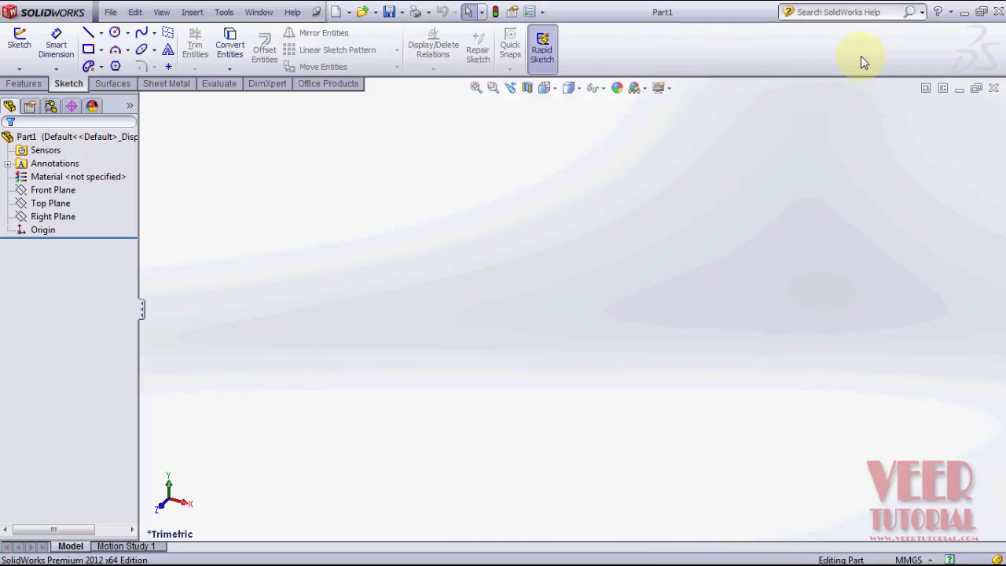